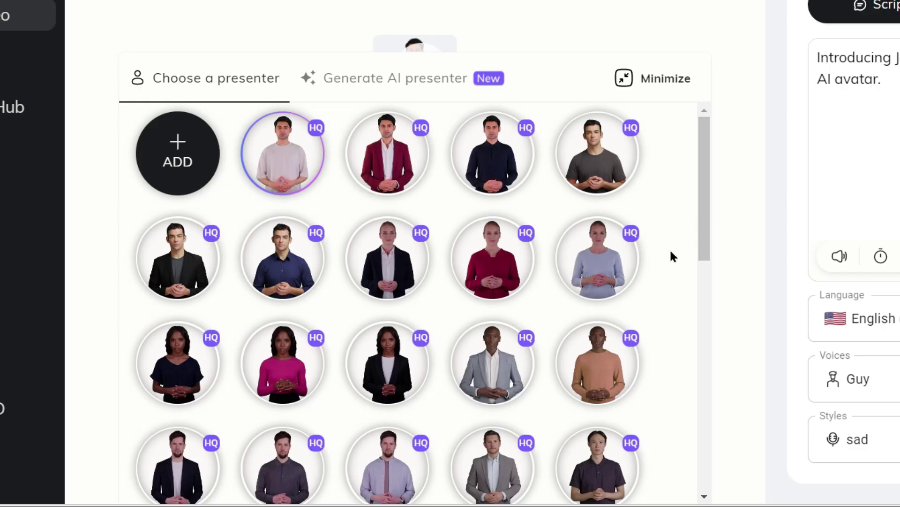
Step: Scroll down the studio page and collapse the presenter gallery below the preview
scroll(670, 252, "down", 10)
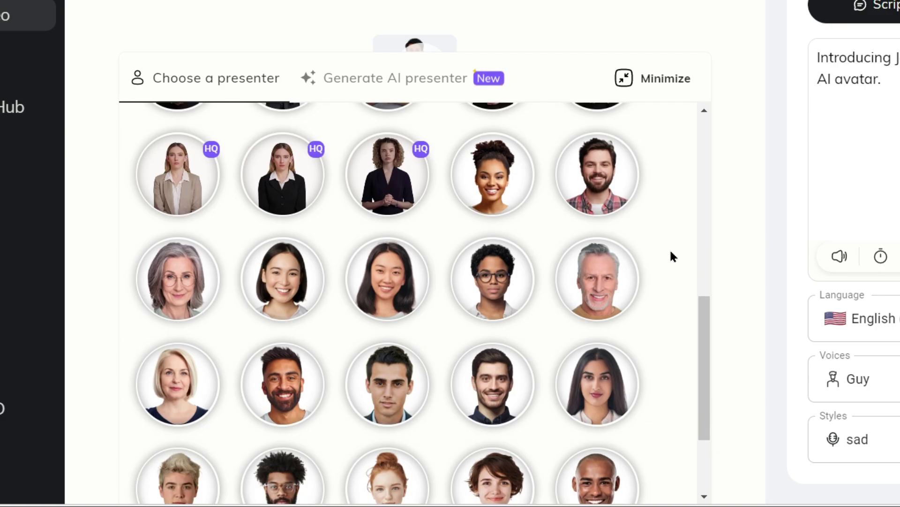
scroll(671, 256, "down", 3)
left_click(659, 80)
Step: Preview several stock presenters, ending on the bearded man in a grey turtleneck
left_click(573, 373)
left_click(581, 471)
scroll(578, 477, "down", 3)
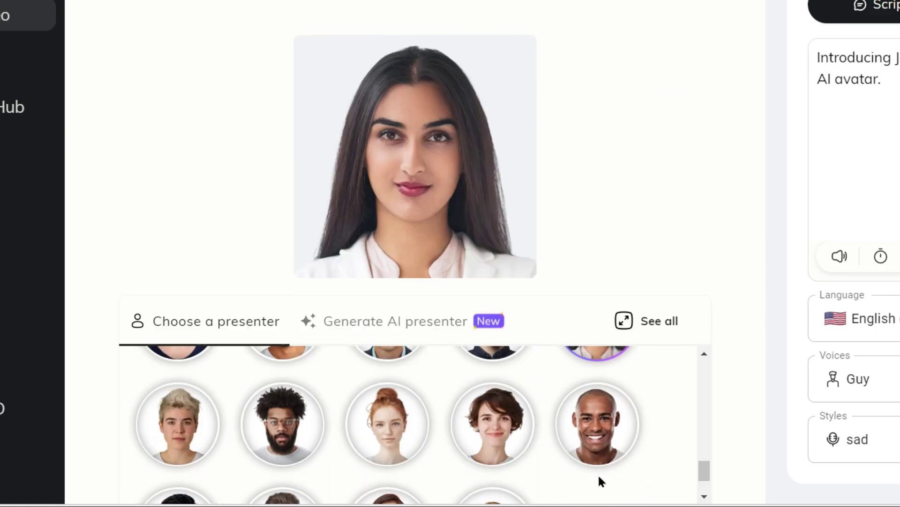
left_click(493, 425)
left_click(388, 424)
left_click(281, 425)
scroll(286, 450, "down", 2)
left_click(293, 466)
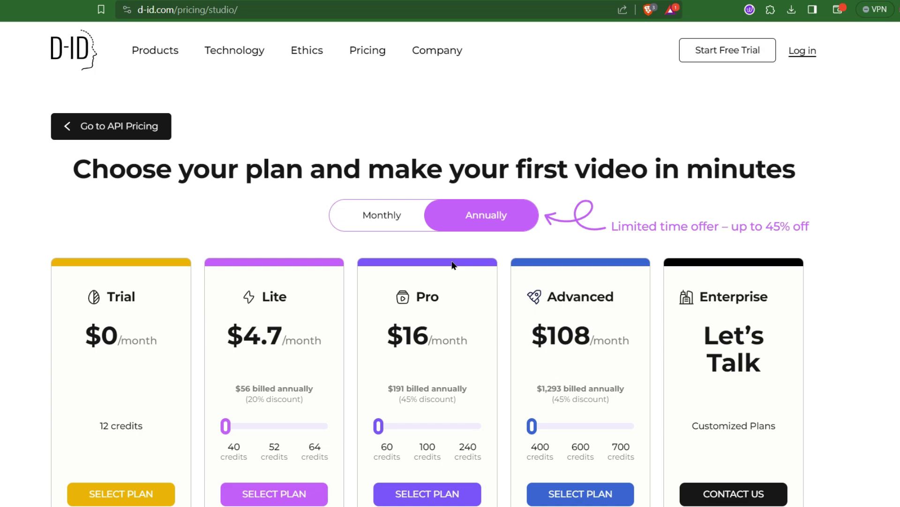
scroll(102, 315, "down", 2)
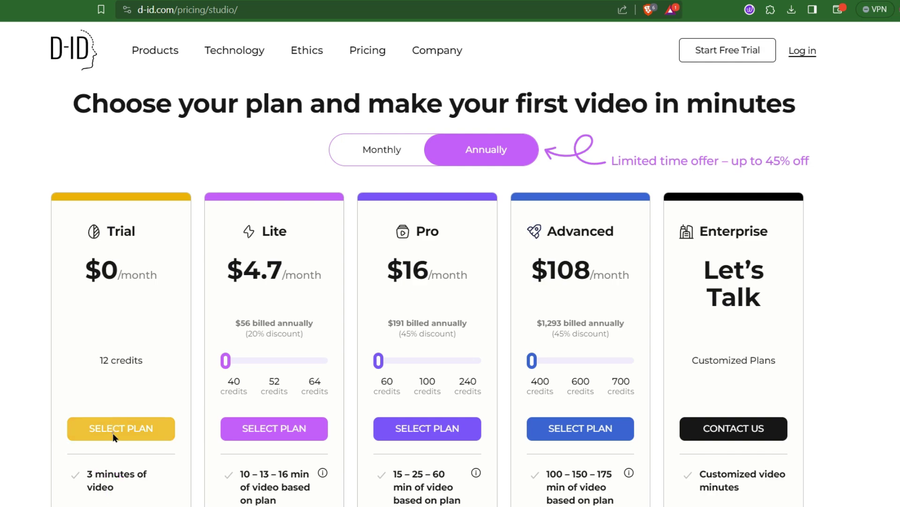
Step: Log in to D-ID with a Google account and dismiss the video-deleted notice
left_click(808, 52)
left_click(507, 209)
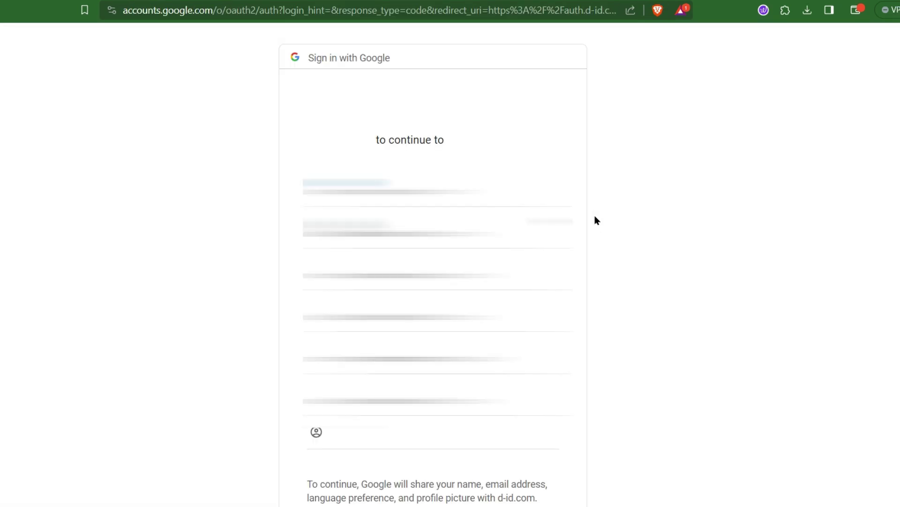
left_click(431, 310)
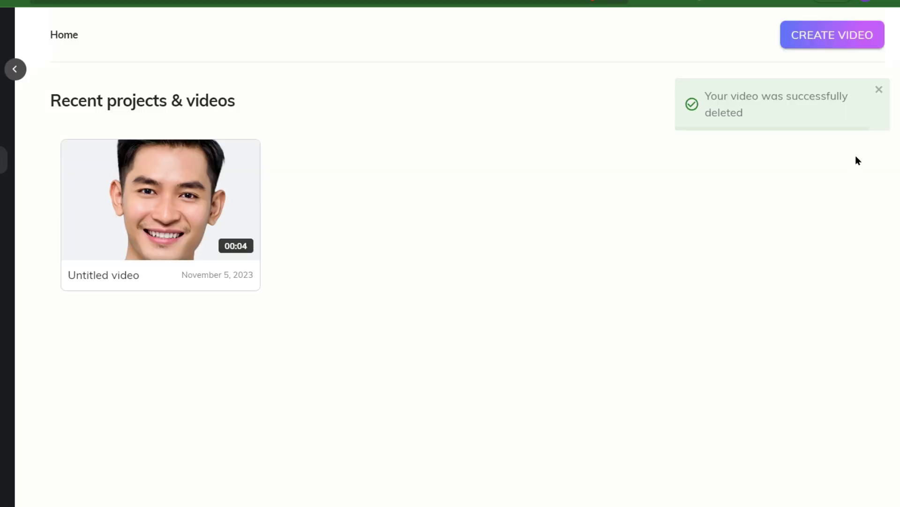
left_click(877, 91)
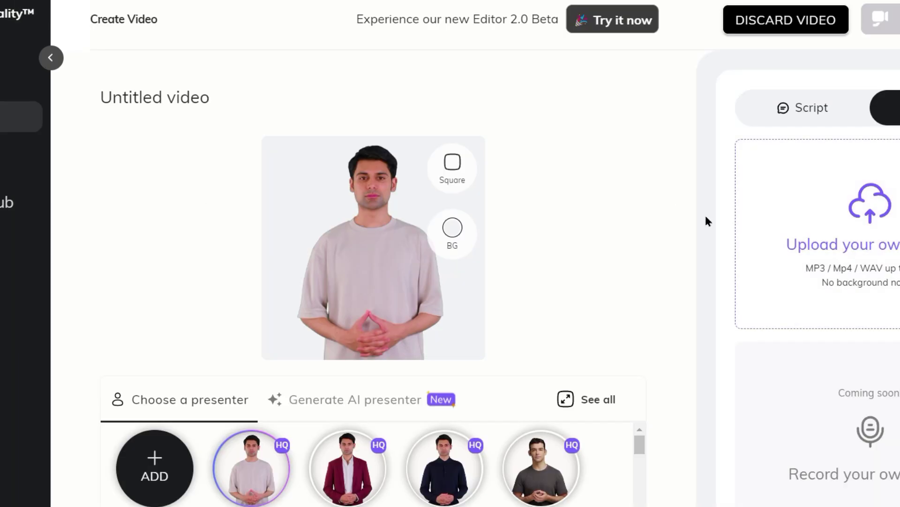
Step: Switch to a text script and browse the full and AI-generated presenter galleries
left_click(813, 112)
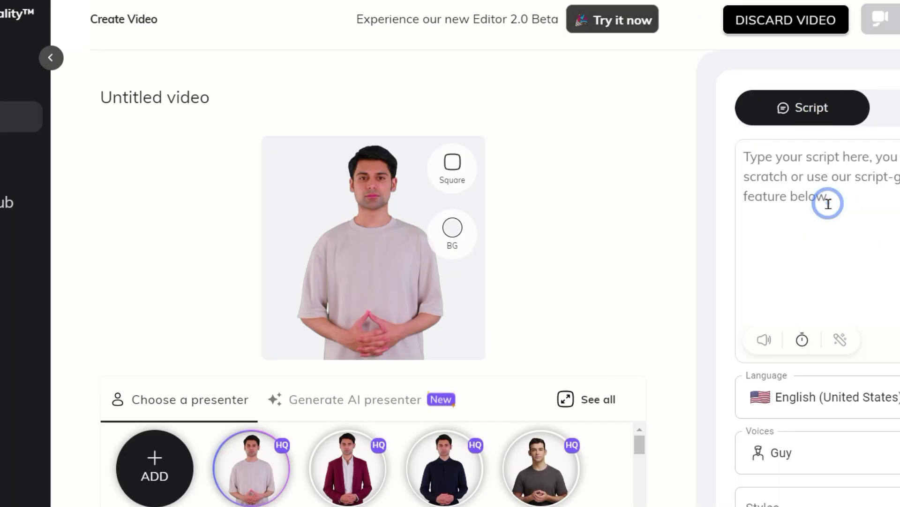
left_click(581, 400)
scroll(523, 308, "down", 10)
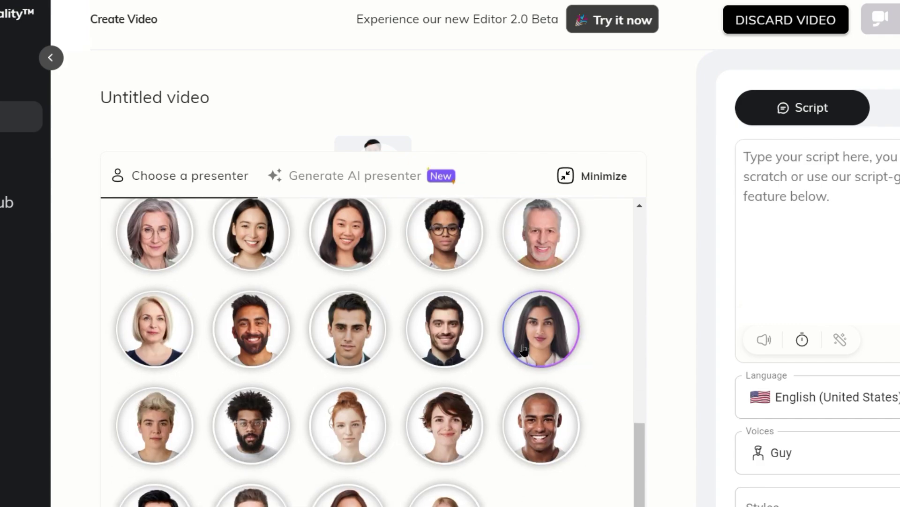
scroll(522, 308, "up", 15)
left_click(406, 181)
left_click(349, 490)
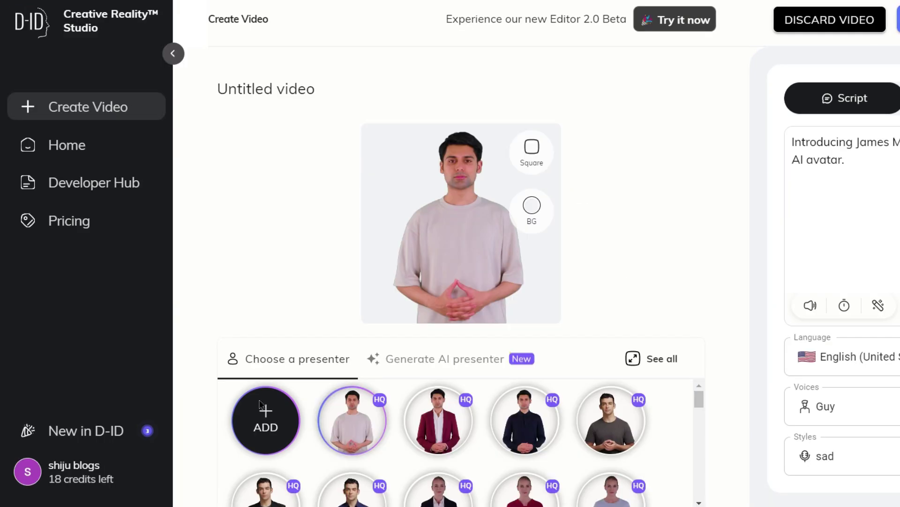
Step: Upload a custom photo as presenter, set the friendly style and choose the Brandon voice
mouse_move(266, 418)
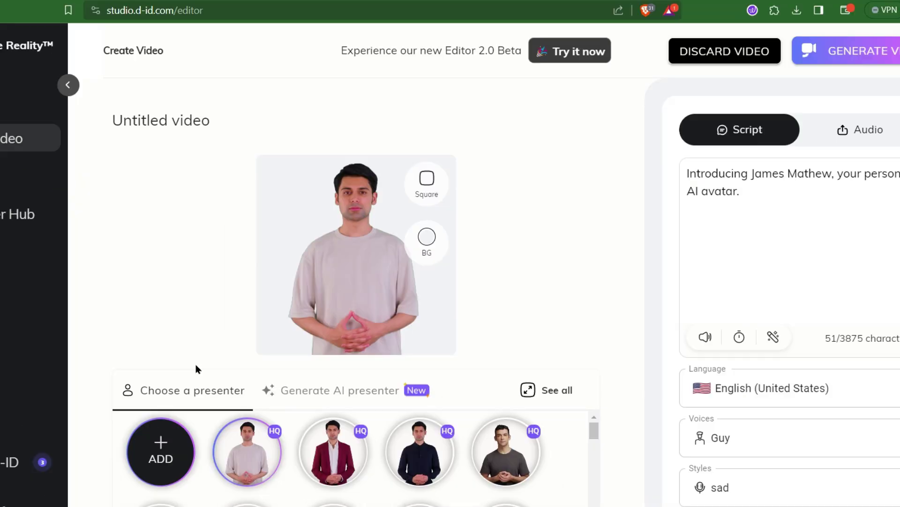
left_click(266, 420)
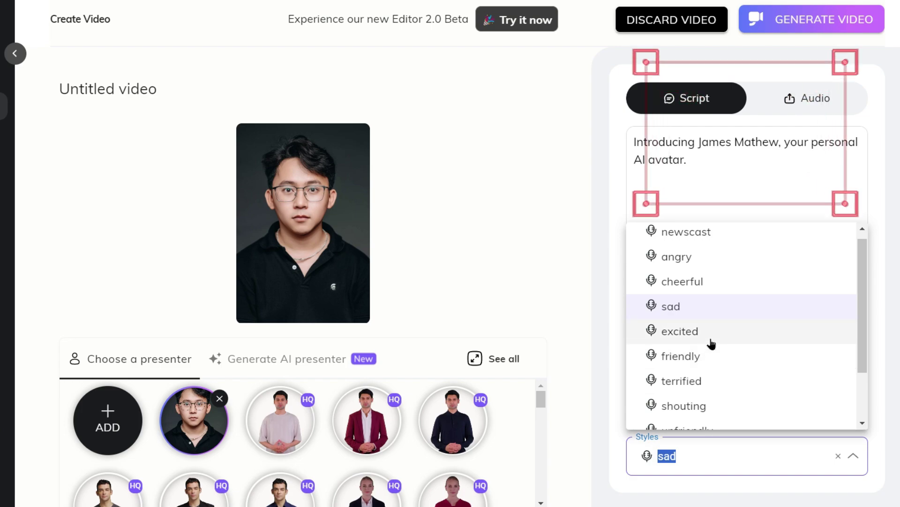
left_click(711, 355)
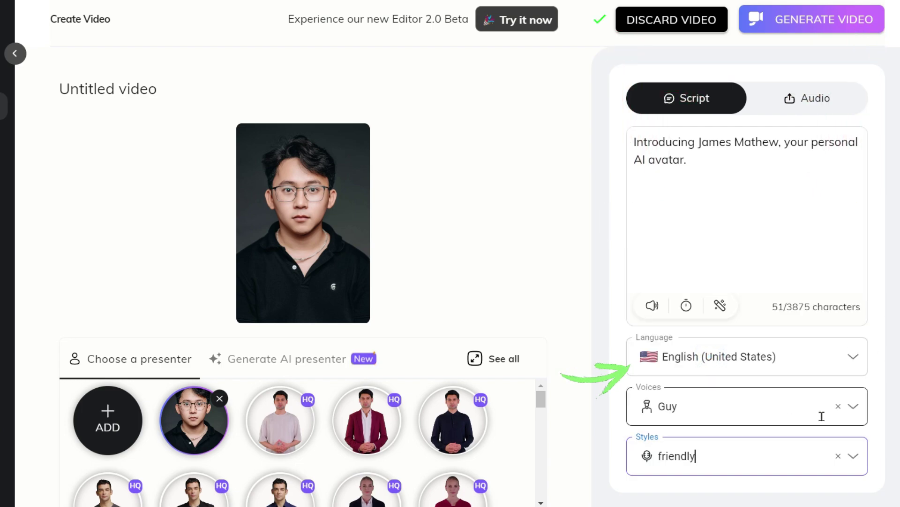
left_click(855, 406)
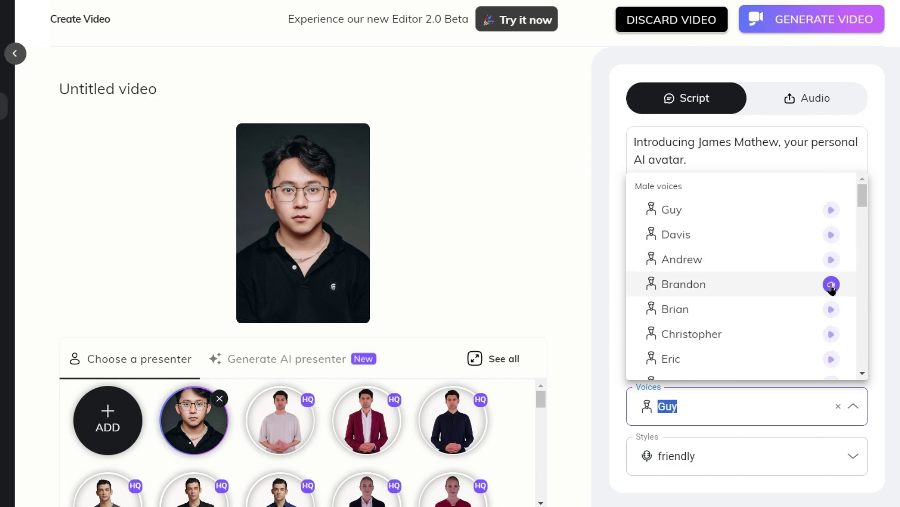
left_click(731, 288)
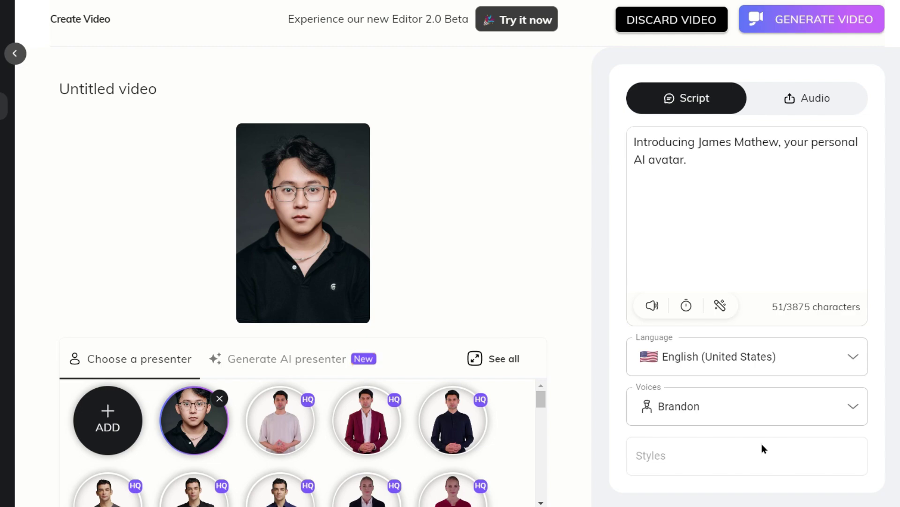
left_click(722, 307)
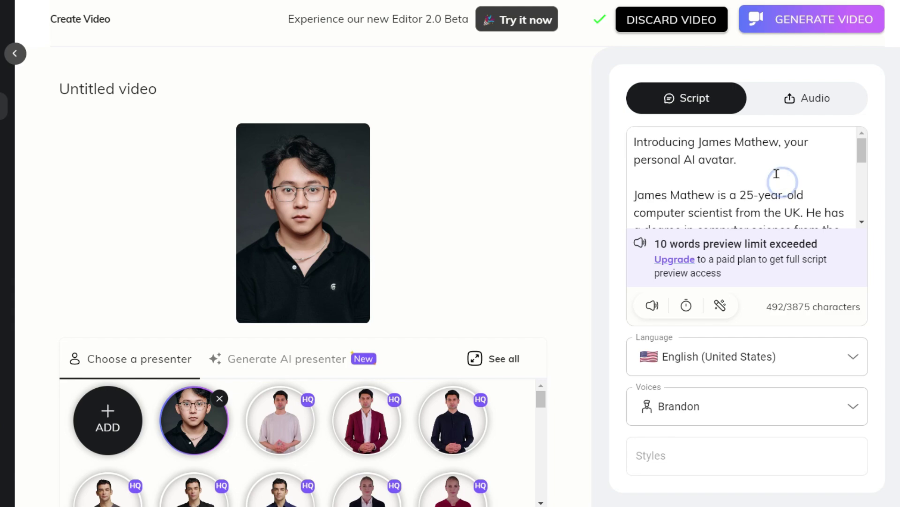
key("ctrl+shift+End")
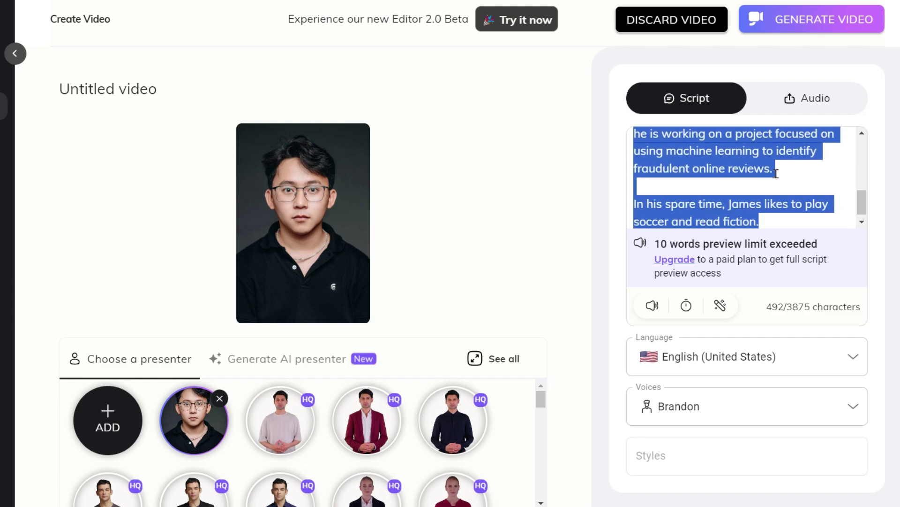
key("BackSpace")
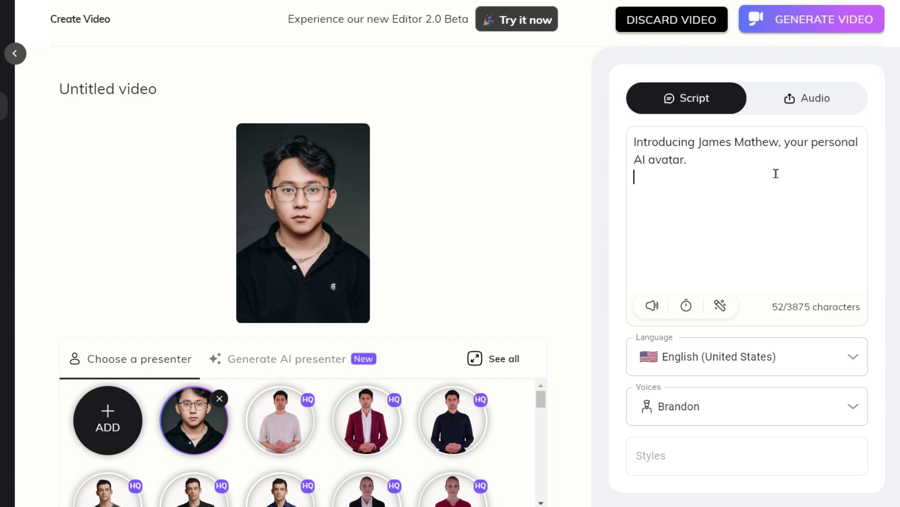
Step: Generate the talking-photo video for 1 credit, then play and replay it from Home
left_click(817, 31)
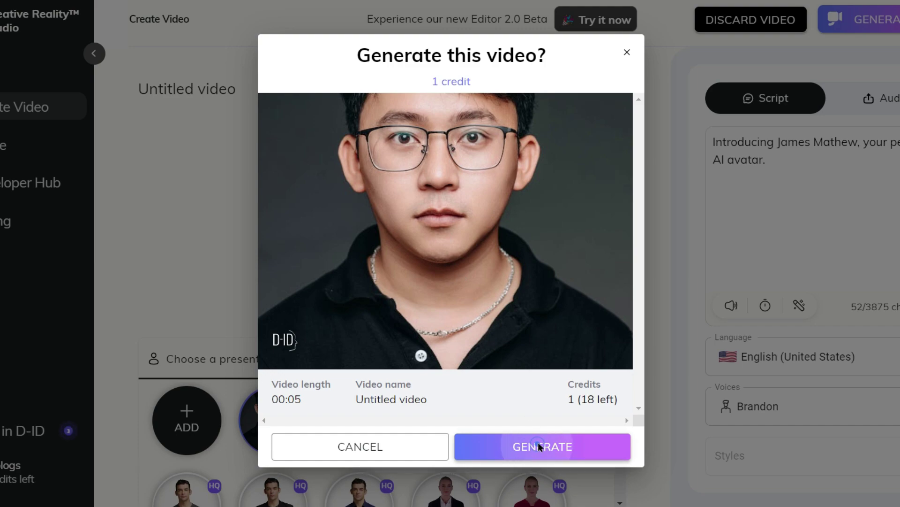
left_click(459, 439)
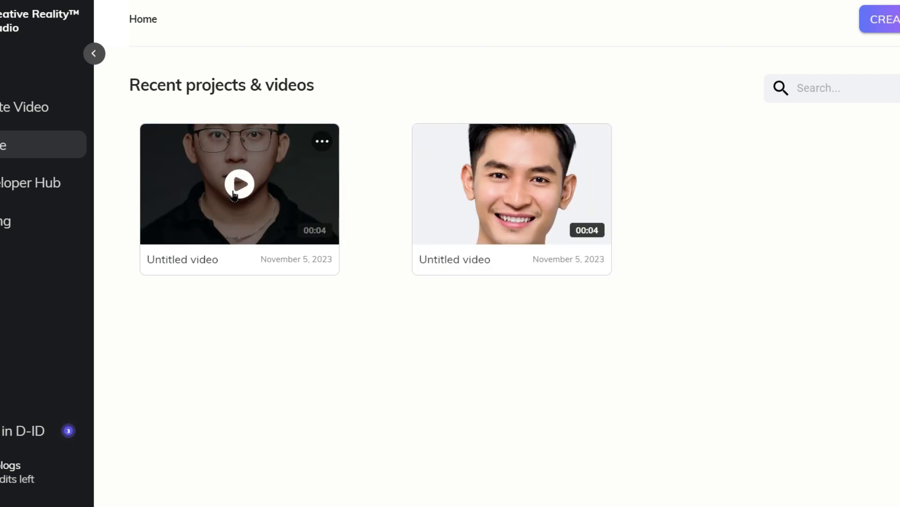
left_click(235, 191)
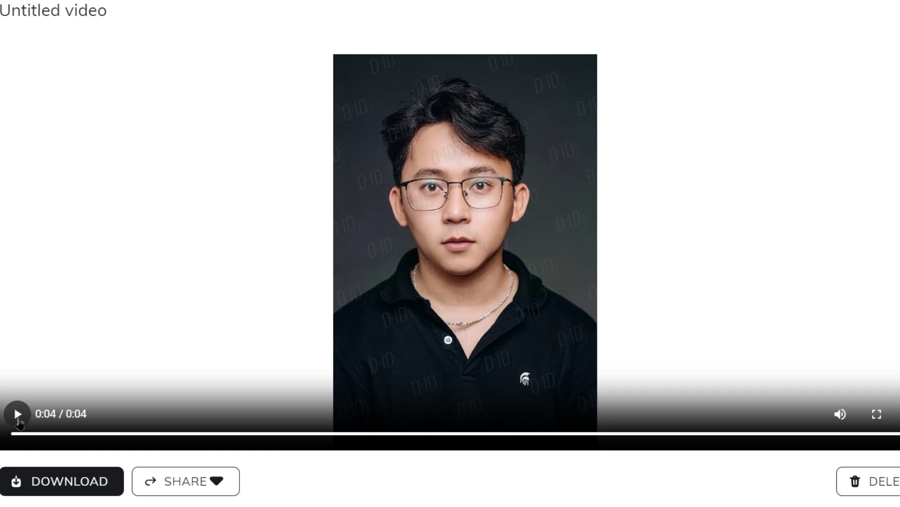
left_click(18, 414)
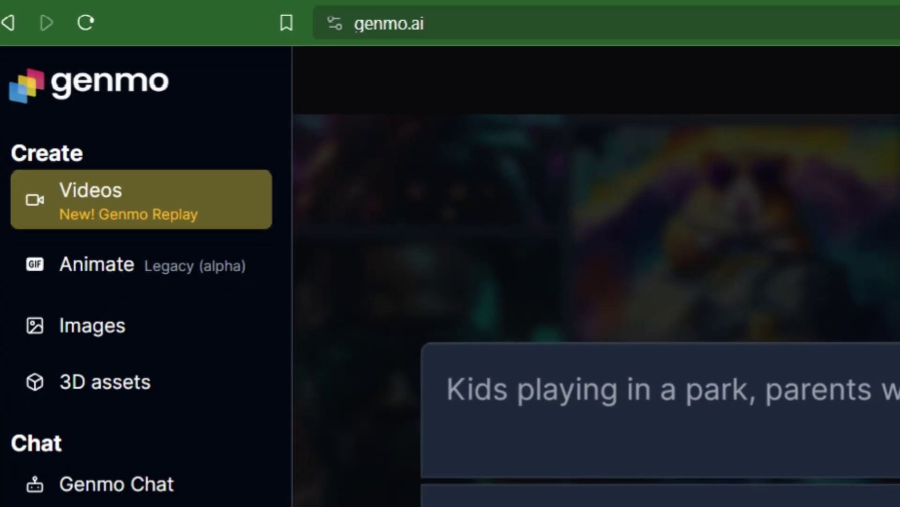
Step: Submit the prompt 'Kids playing in a park, parents watching the kids play' and sign up with Google
key("Return")
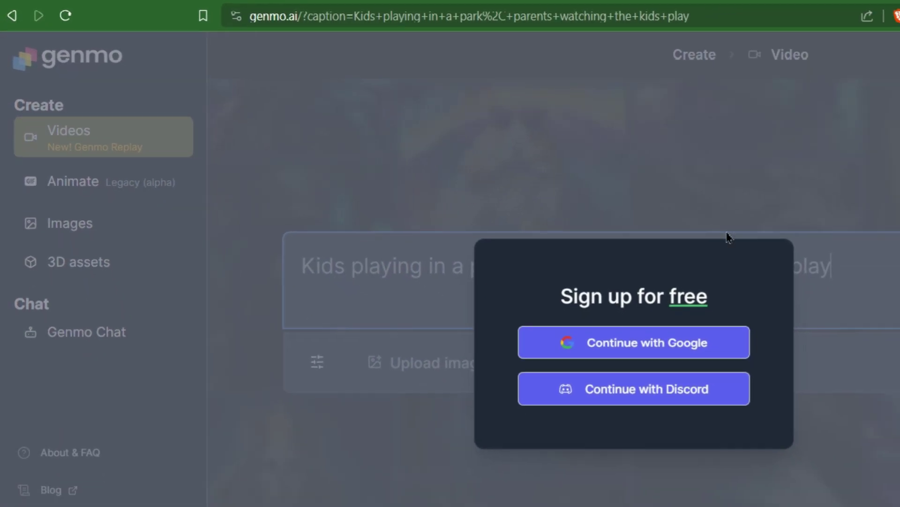
left_click(708, 338)
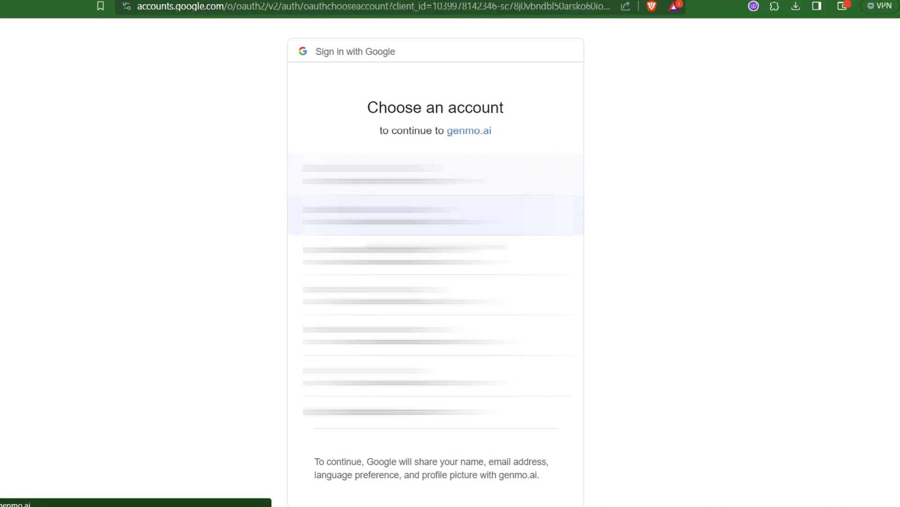
left_click(422, 293)
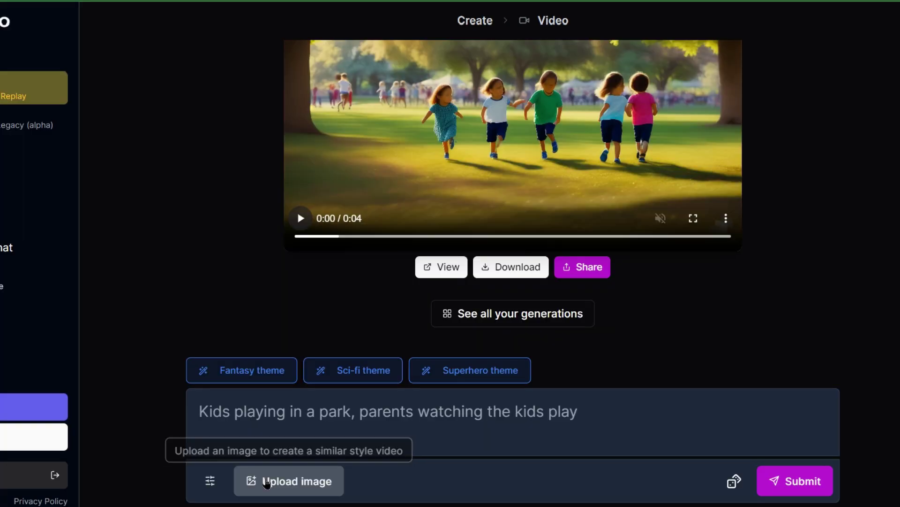
Step: Upload the boy-on-a-path photo, change the prompt to 'running', and submit it
left_click(263, 479)
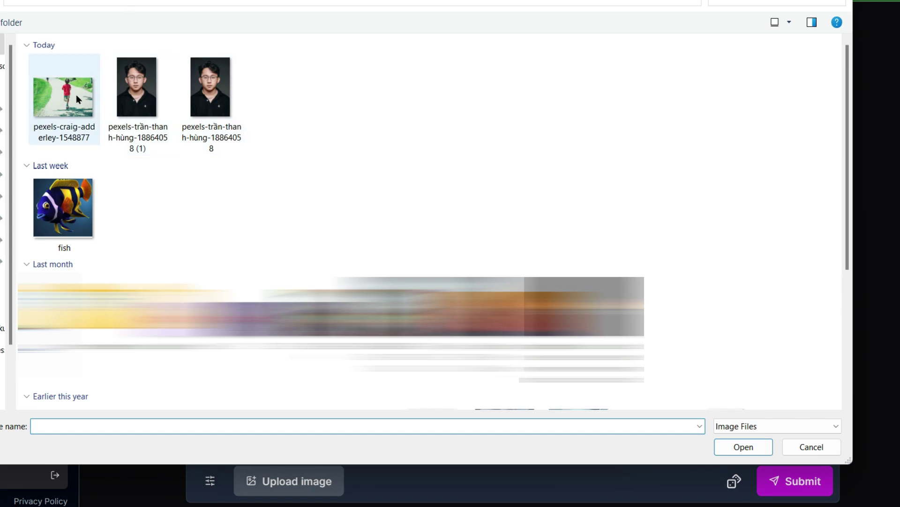
double_click(74, 99)
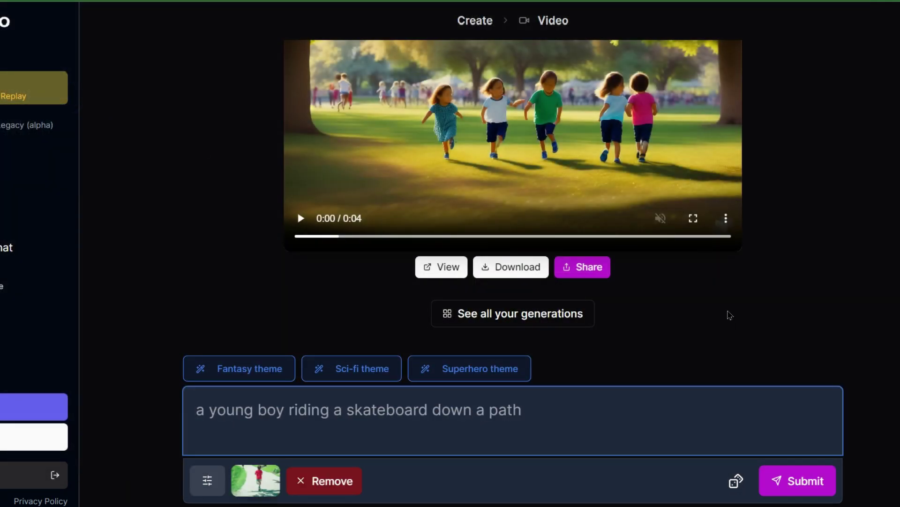
type("running")
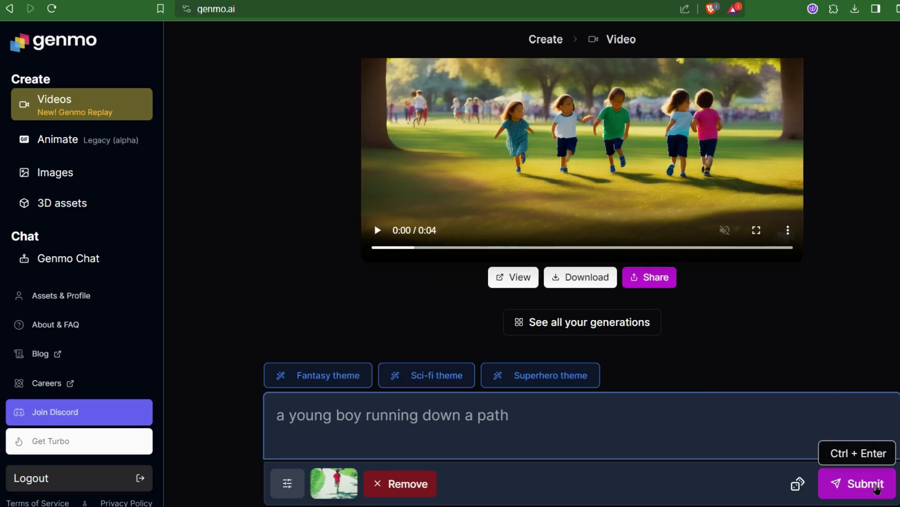
left_click(877, 489)
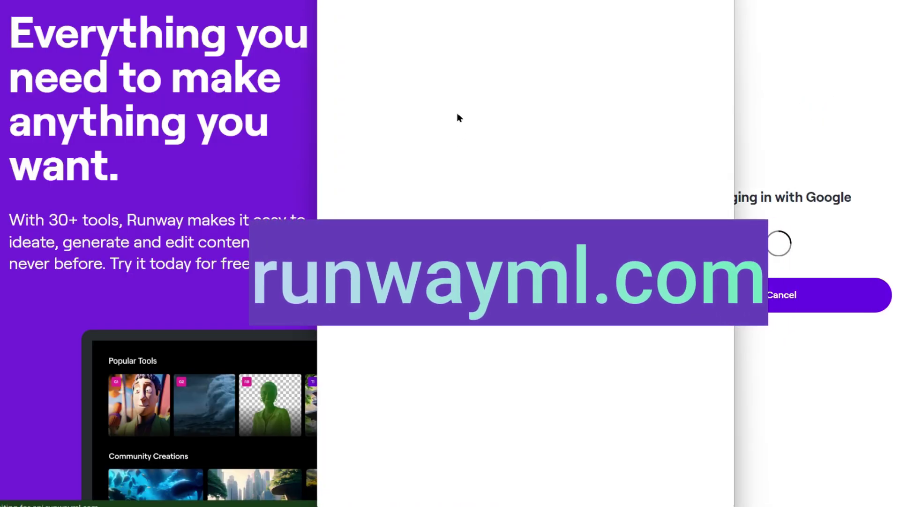
Step: Continue into Runway with the Google account
left_click(557, 231)
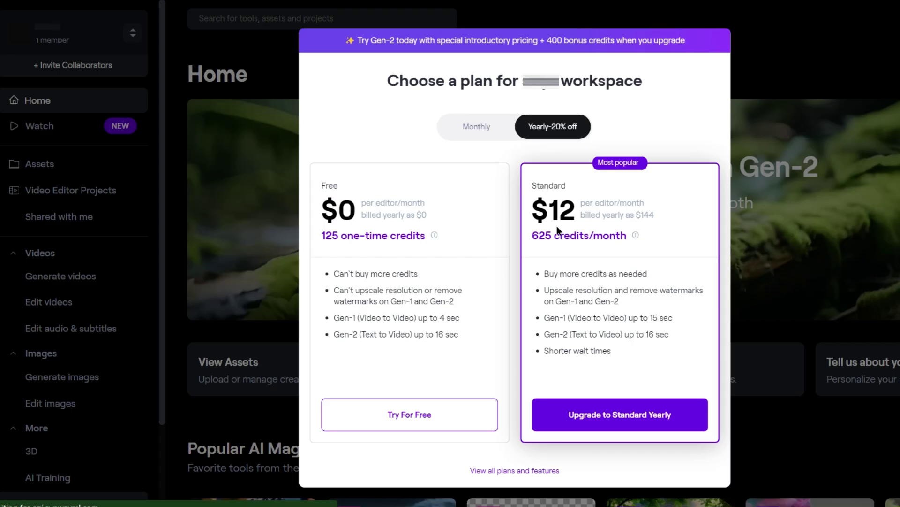
Step: Stay on the Free plan, open Gen-2 image-to-video, and load a starting image
left_click(438, 415)
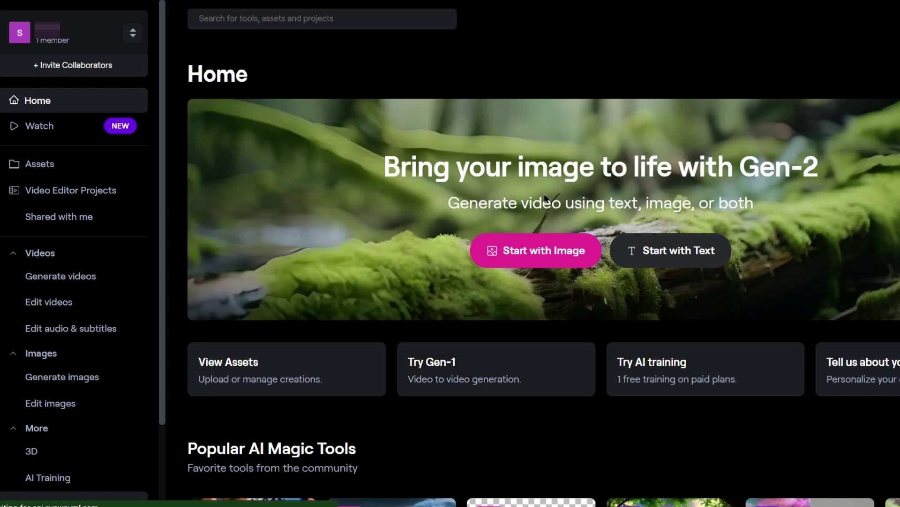
left_click(536, 251)
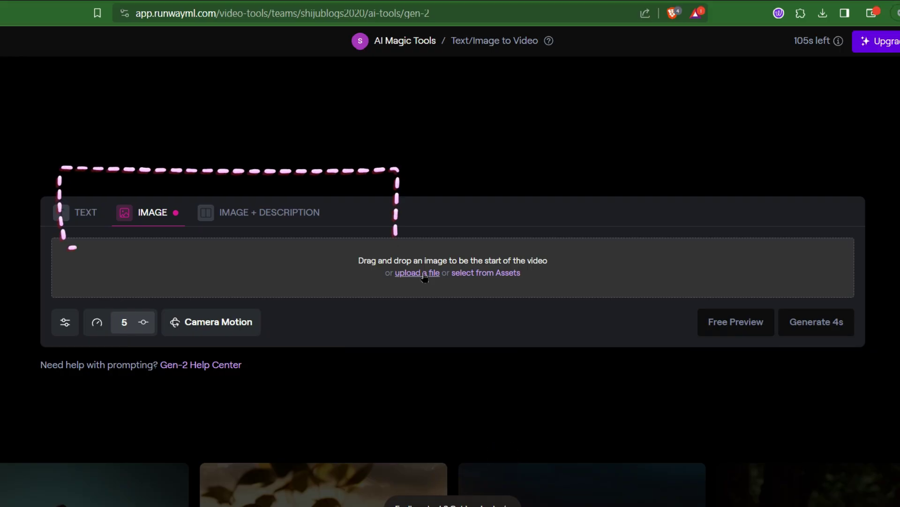
left_click(417, 273)
left_click(85, 124)
key("Return")
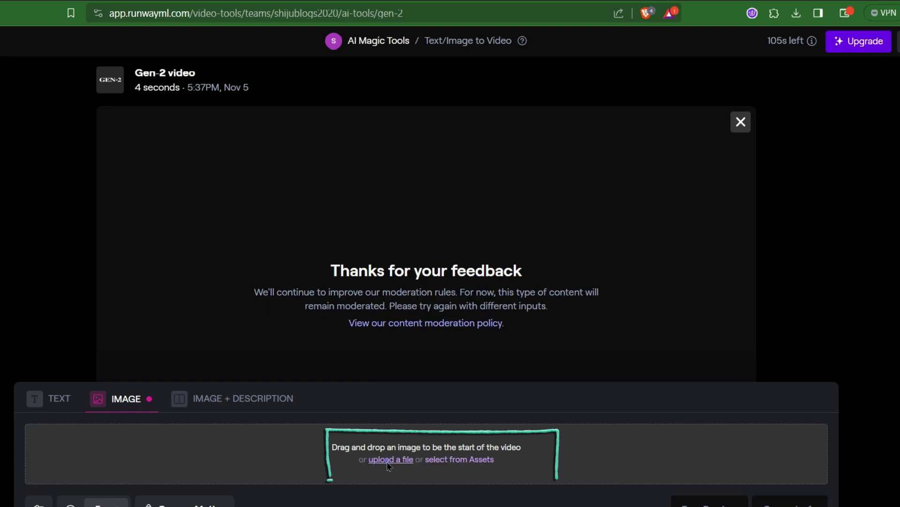
Step: Load pexels-pixabay-87772.jpg as the Gen-2 starting image and scroll to the generated clips
left_click(388, 462)
double_click(147, 154)
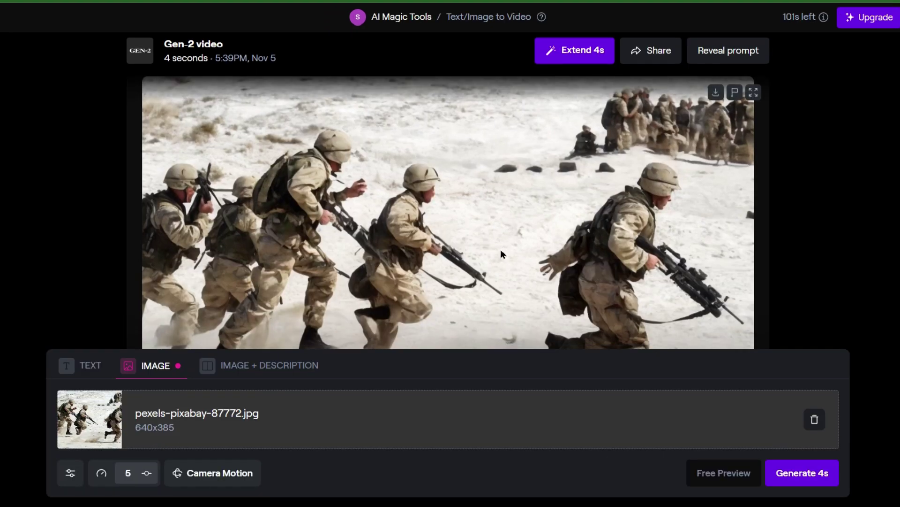
scroll(508, 253, "down", 1)
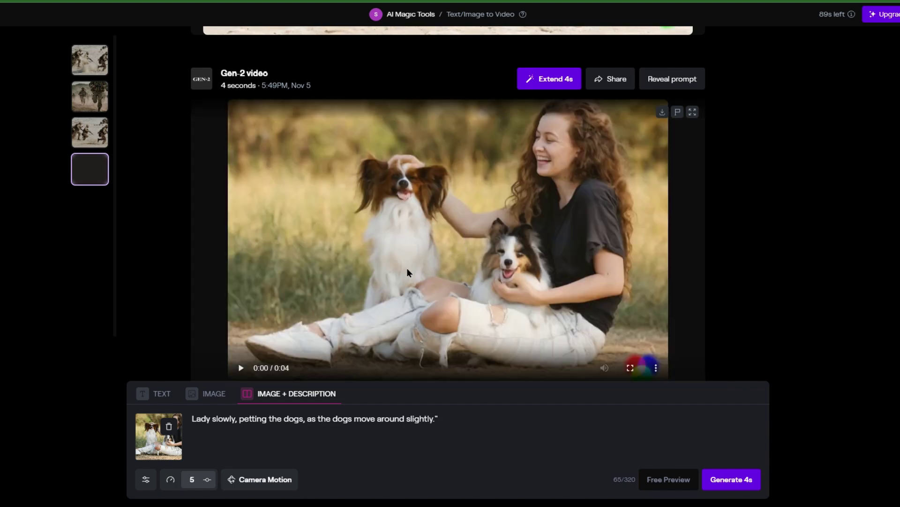
Step: Play the Gen-2 clip of the woman petting two dogs
left_click(242, 366)
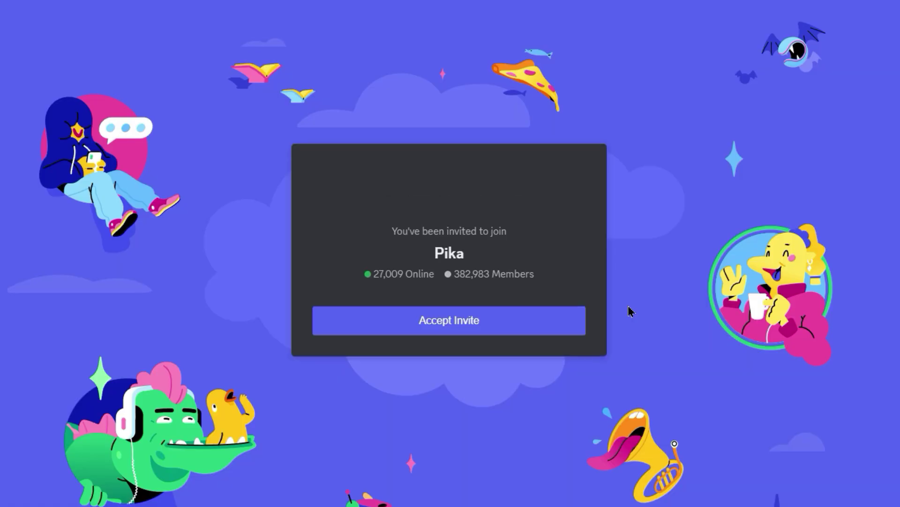
Step: Accept the Discord invite to join the Pika server
left_click(476, 315)
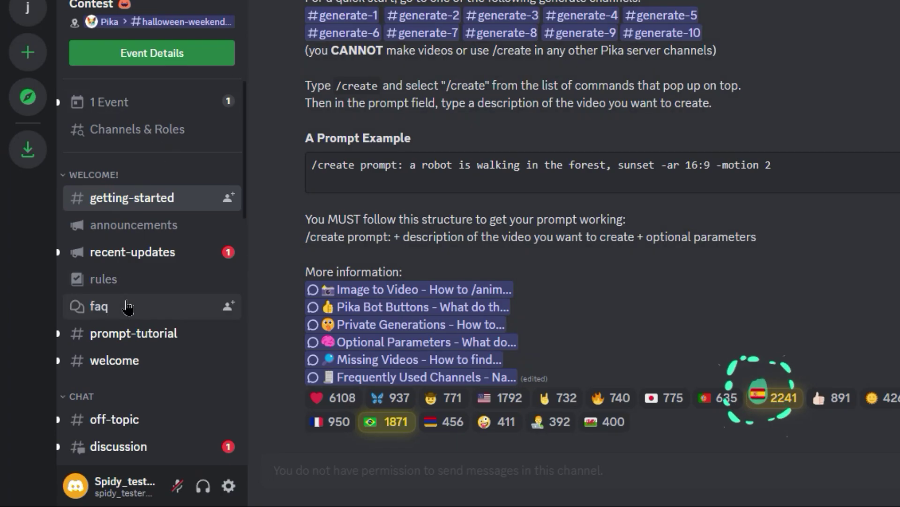
Step: Browse the Pika channel list, view #prompt-tutorial, and end up in #discussion
mouse_move(94, 357)
scroll(141, 354, "down", 6)
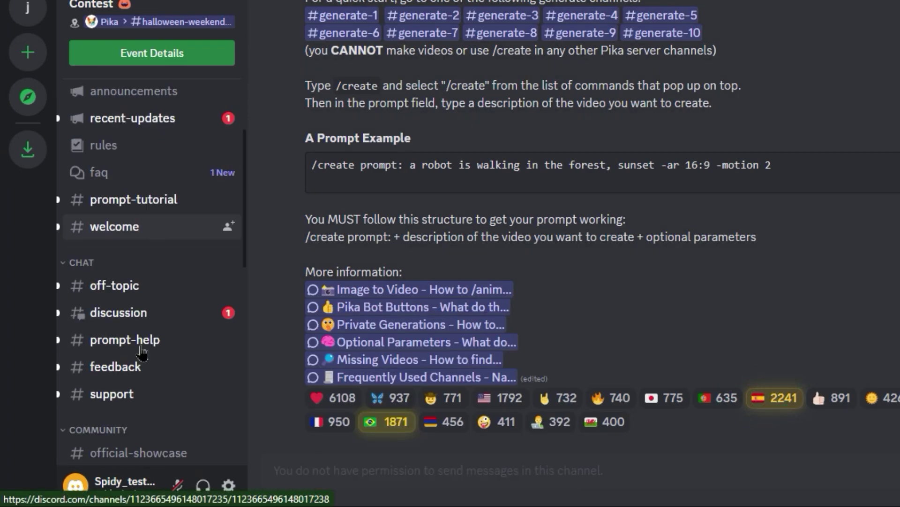
scroll(135, 266, "up", 4)
left_click(136, 256)
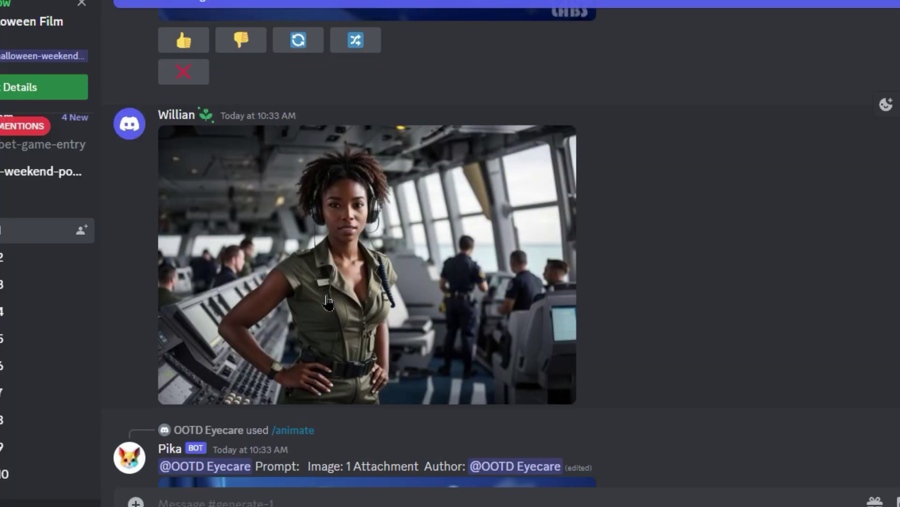
scroll(516, 323, "up", 5)
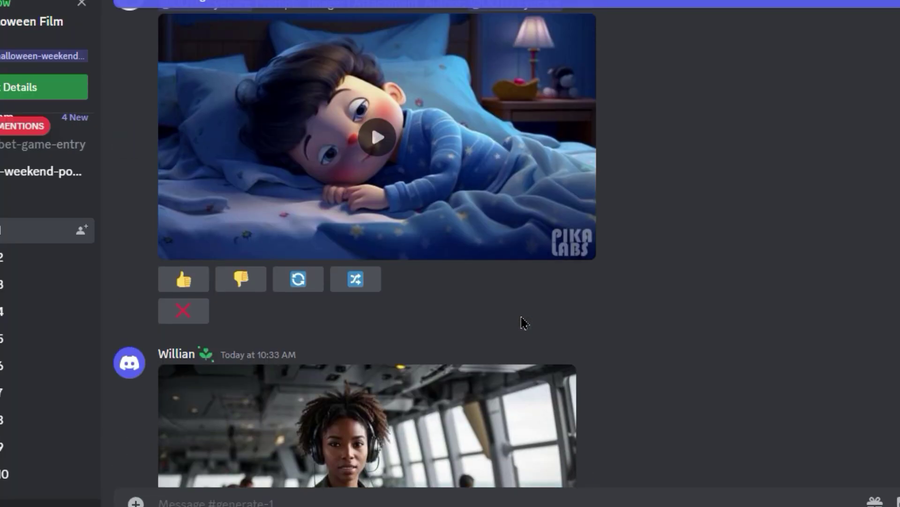
scroll(524, 323, "up", 3)
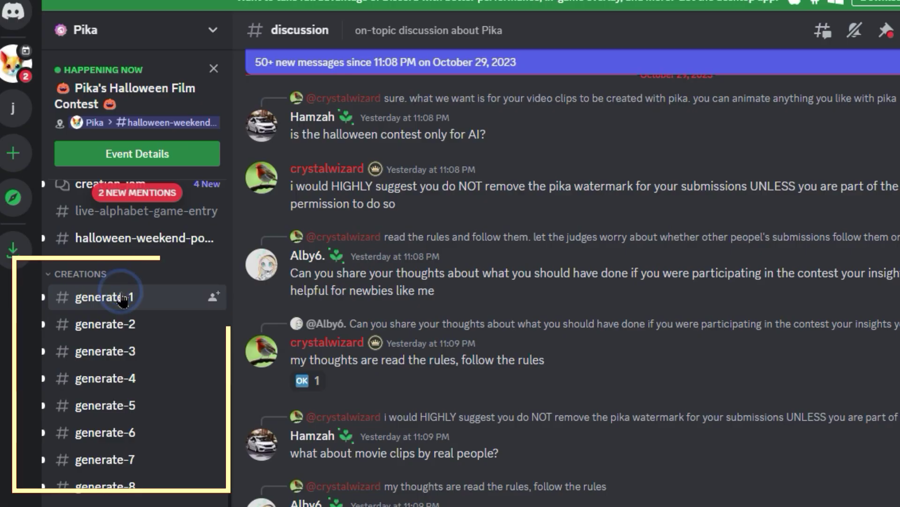
Step: Go to the #generate-1 channel and play the burning city video
left_click(123, 298)
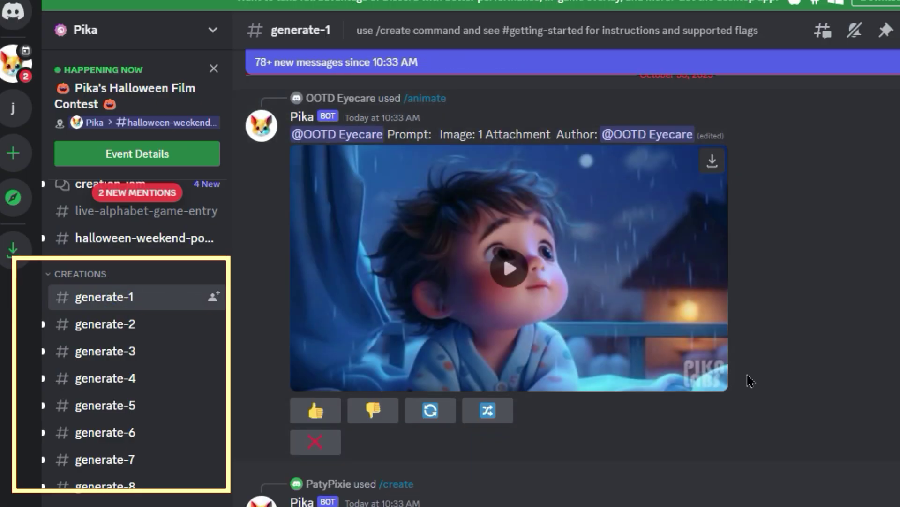
scroll(415, 344, "up", 10)
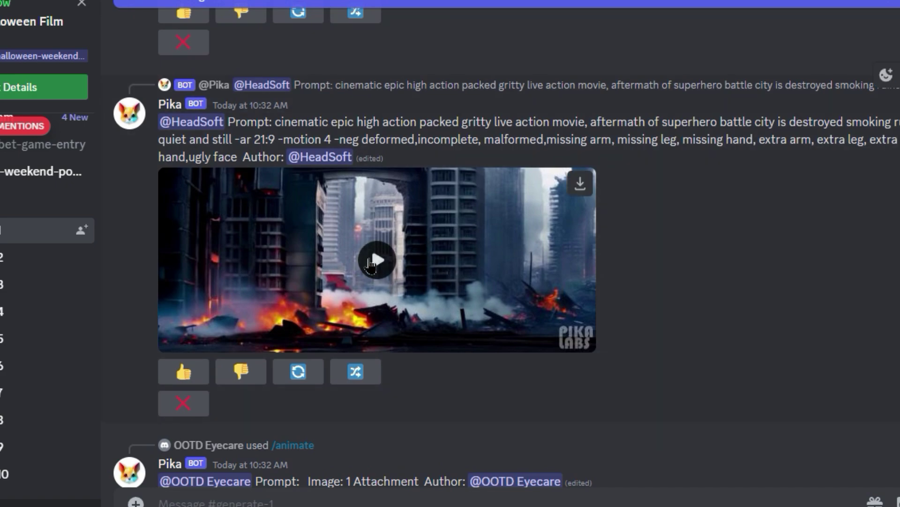
left_click(370, 263)
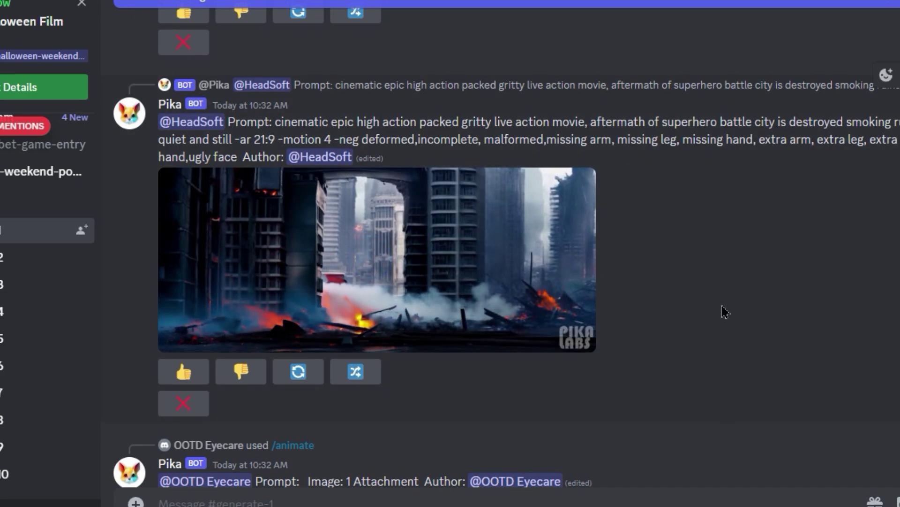
Step: Scroll through the generated clips and play the frightened boy video
scroll(725, 312, "up", 5)
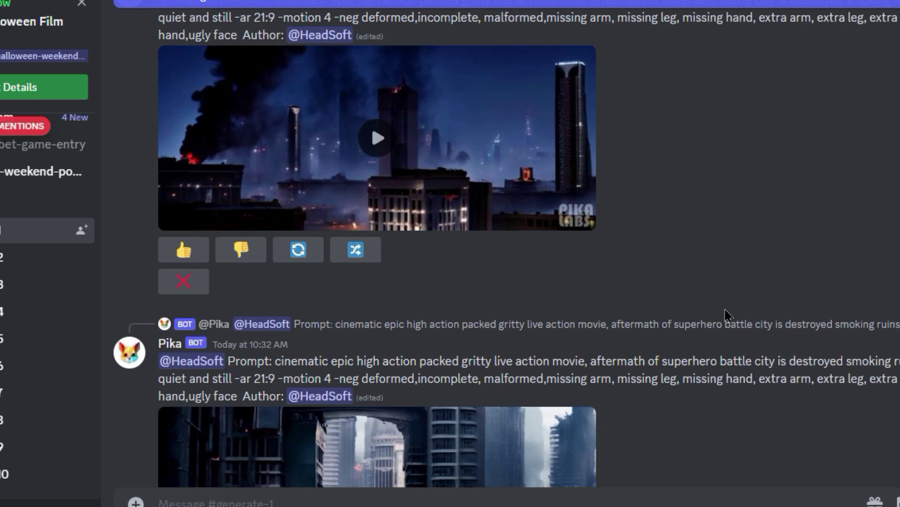
scroll(725, 337, "down", 20)
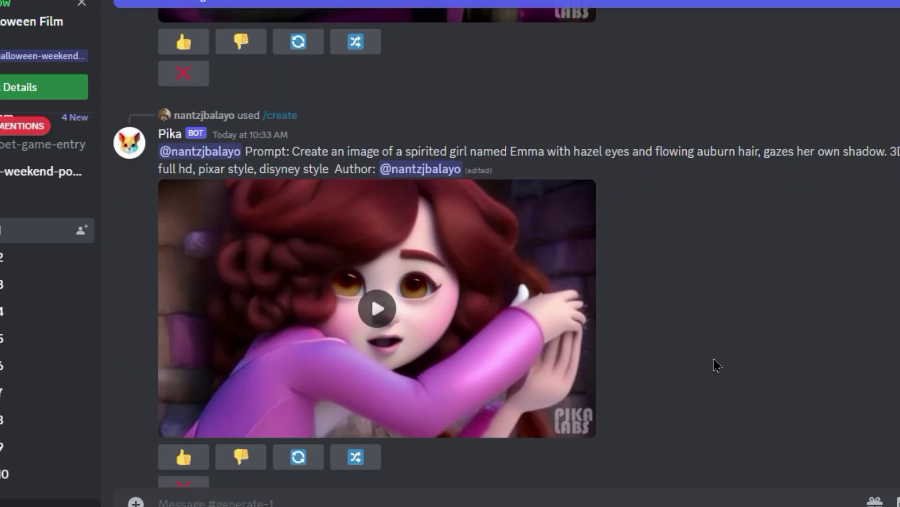
scroll(716, 364, "down", 20)
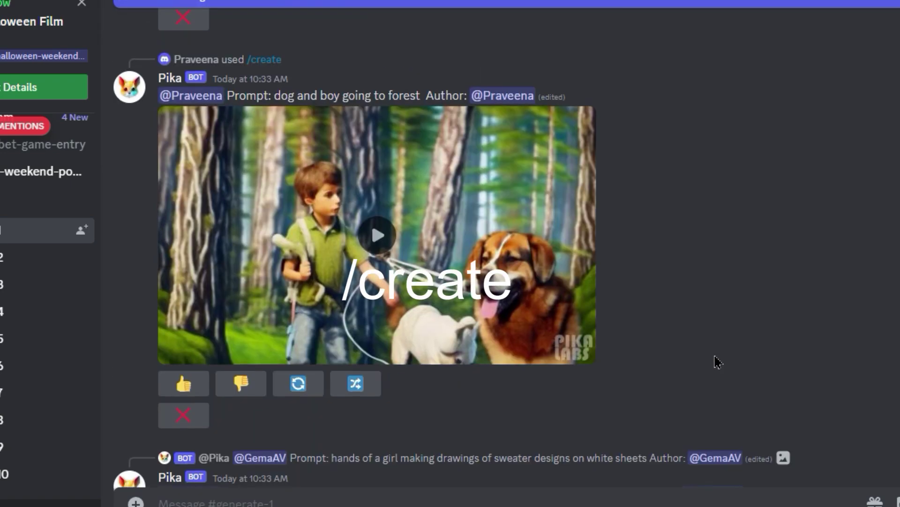
scroll(706, 354, "down", 6)
scroll(734, 375, "down", 20)
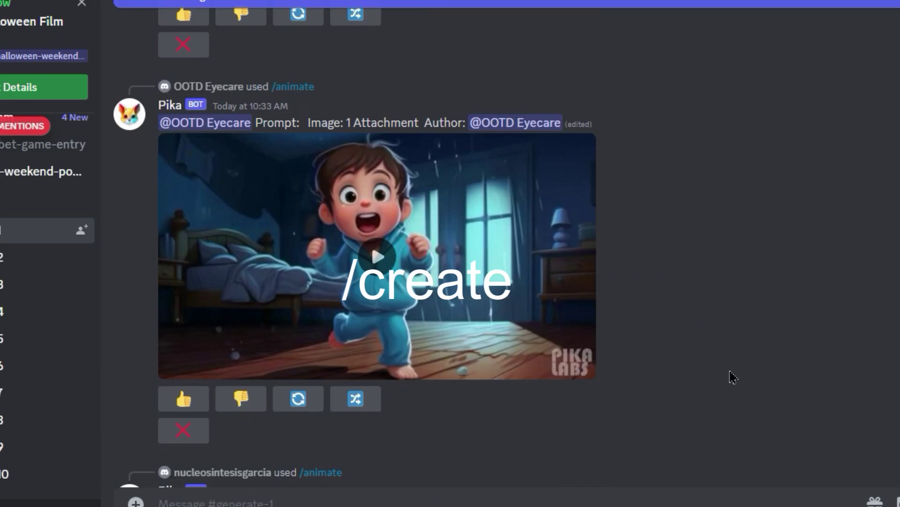
scroll(733, 369, "down", 10)
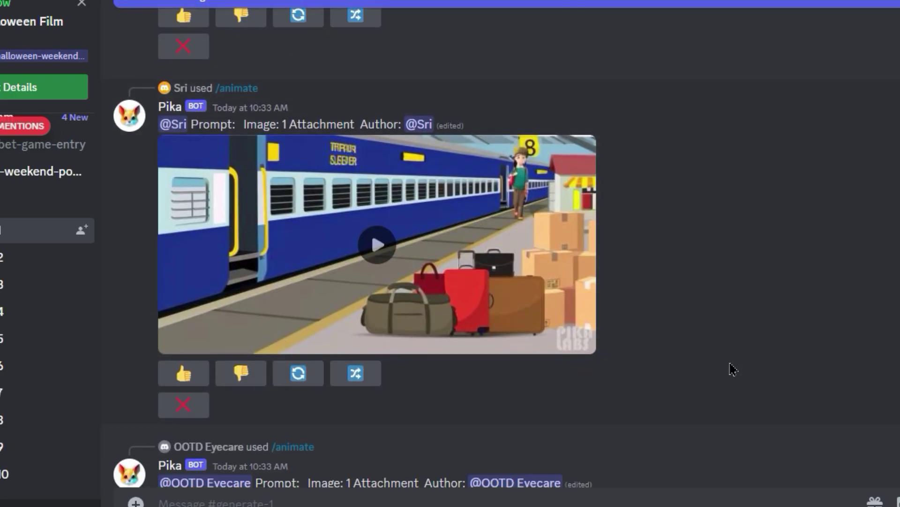
scroll(733, 370, "down", 6)
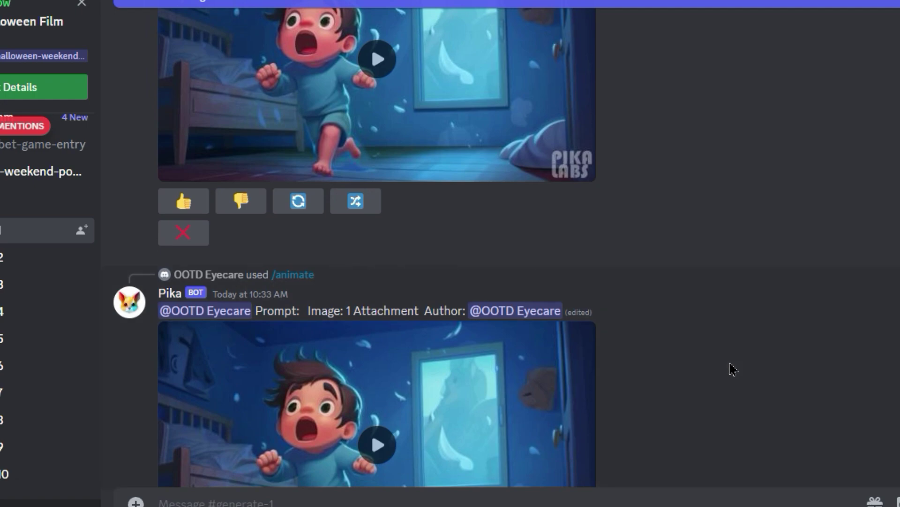
scroll(734, 369, "down", 3)
left_click(390, 287)
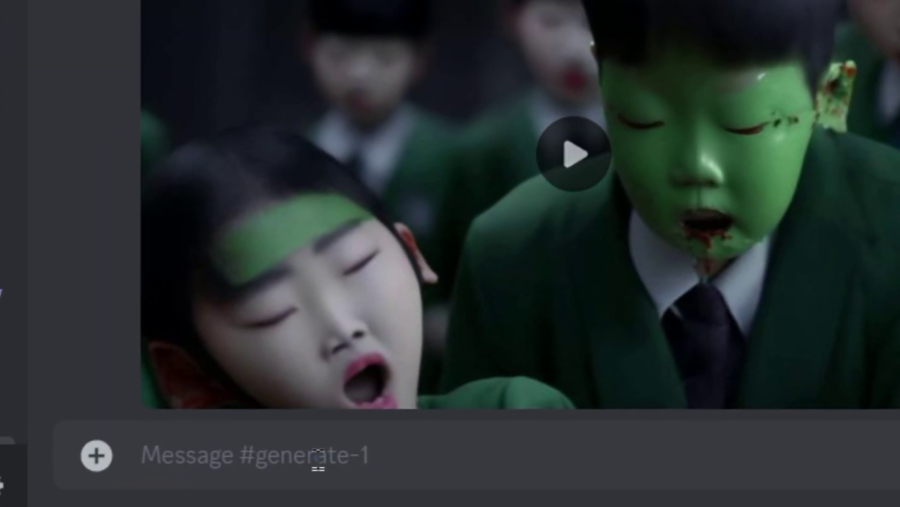
Step: Start a Pika /create command with the prompt 'flame is moving slowly' and reveal its optional fields
left_click(316, 459)
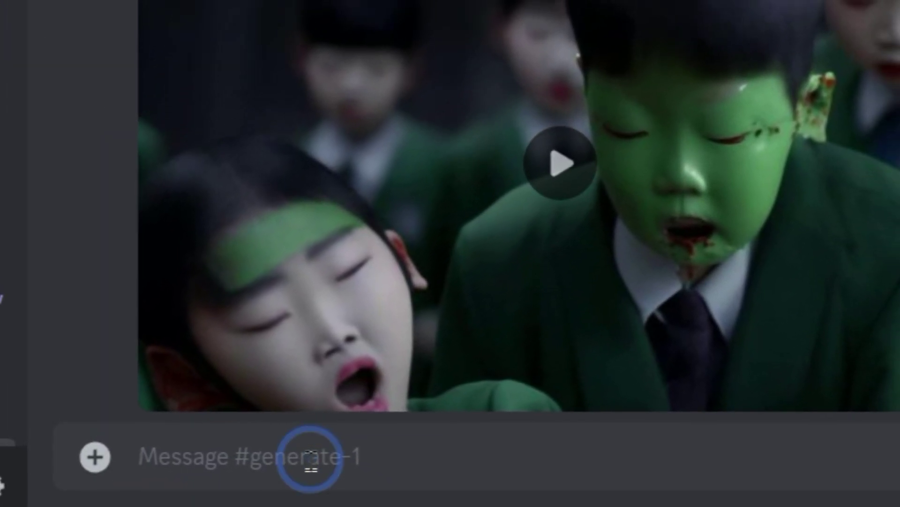
type("/")
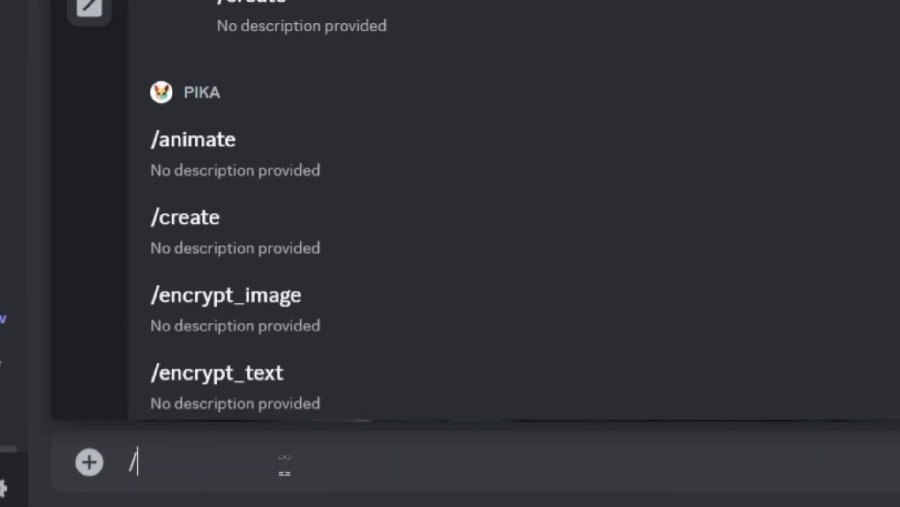
type("create")
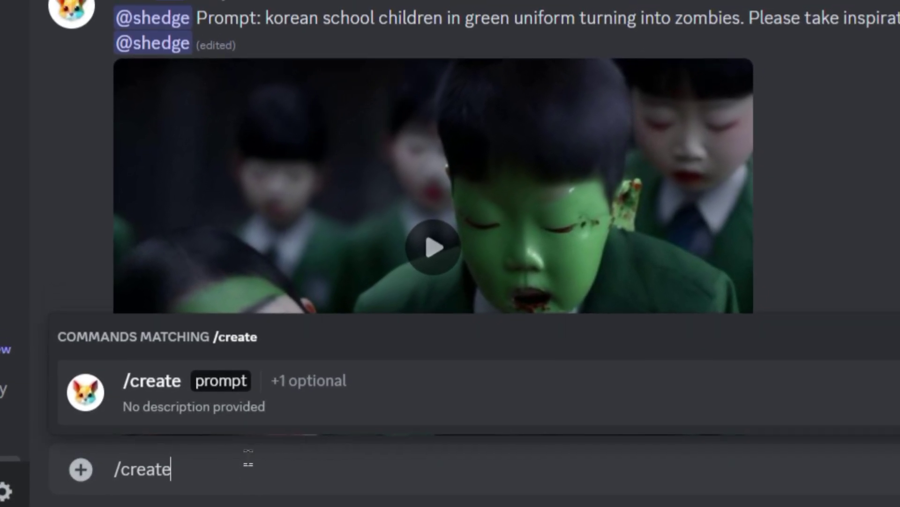
left_click(283, 406)
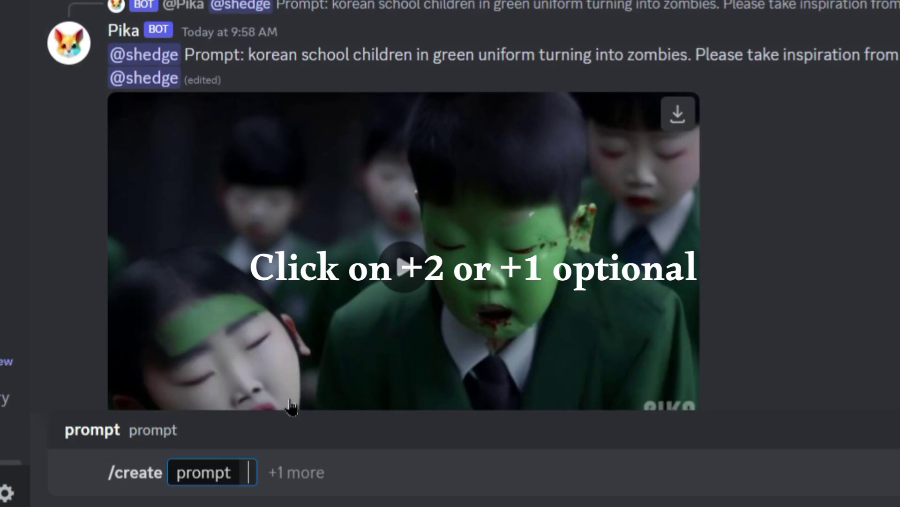
left_click(284, 475)
Step: Attach the image 2-1.png, send the request, and play the returned candle video
left_click(86, 395)
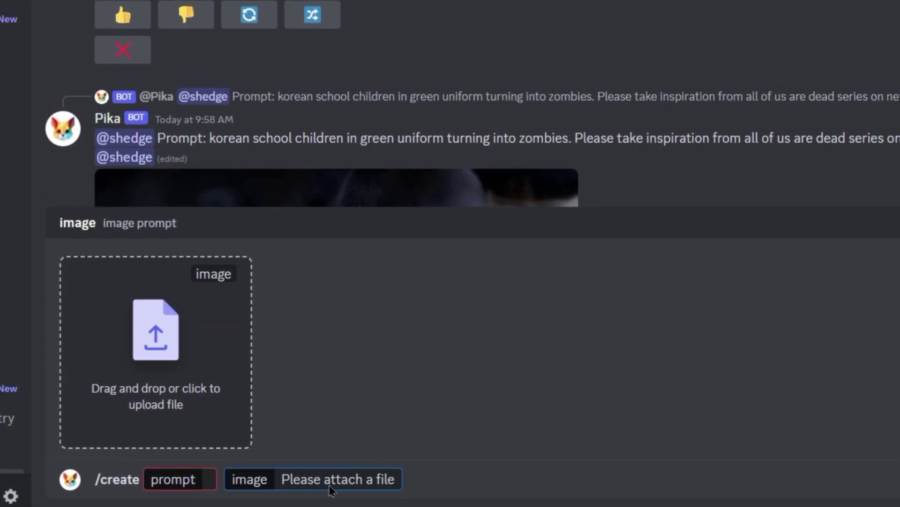
left_click(145, 357)
double_click(141, 359)
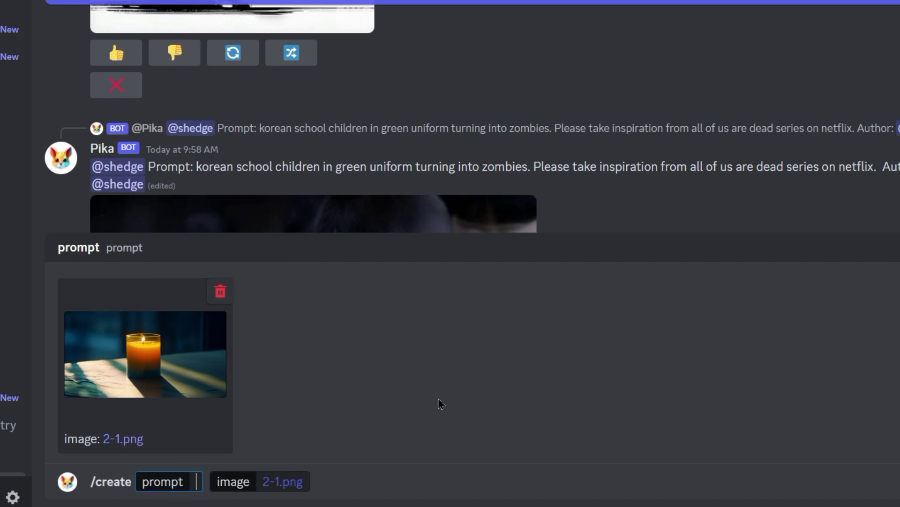
key("Return")
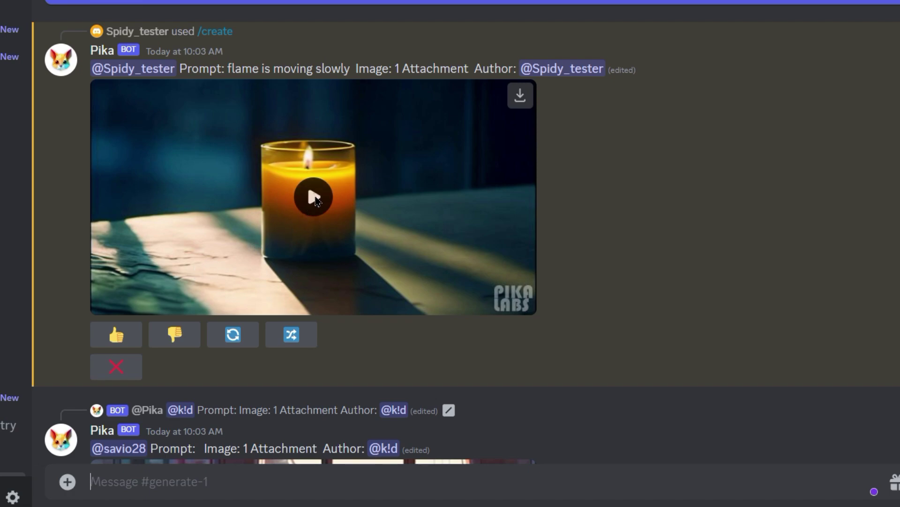
left_click(314, 198)
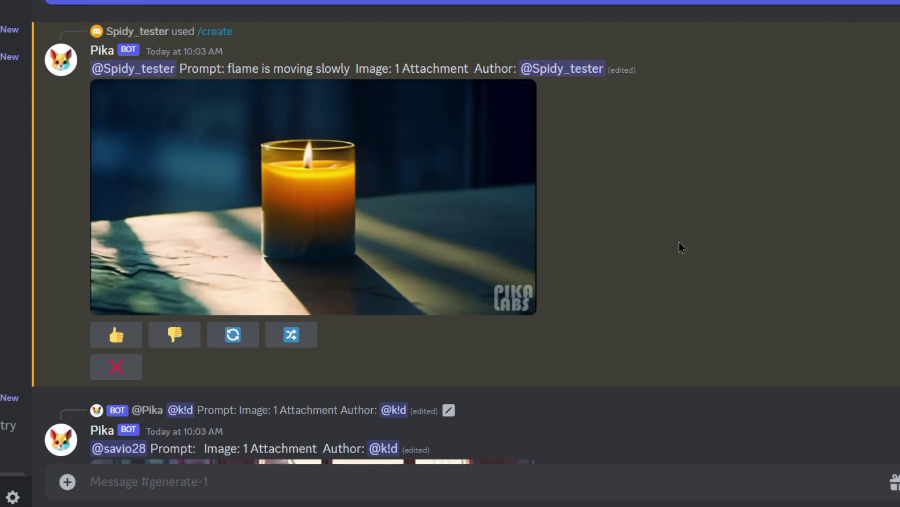